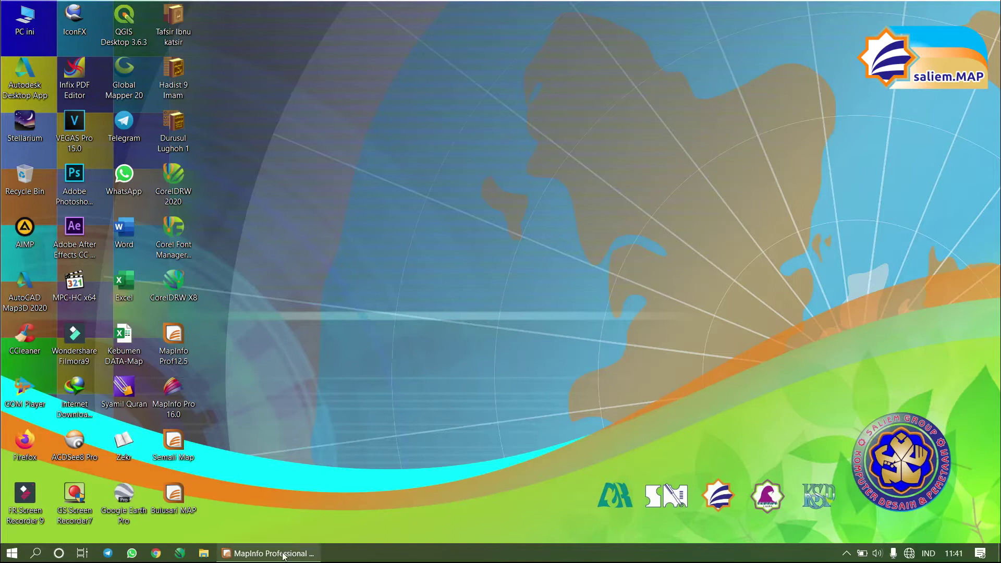
- Switch to MapInfo Professional and hide every map layer except the Cosmetic Layer, jl_smli_smpr and bdg_smli_smpr
mouse_move(282, 553)
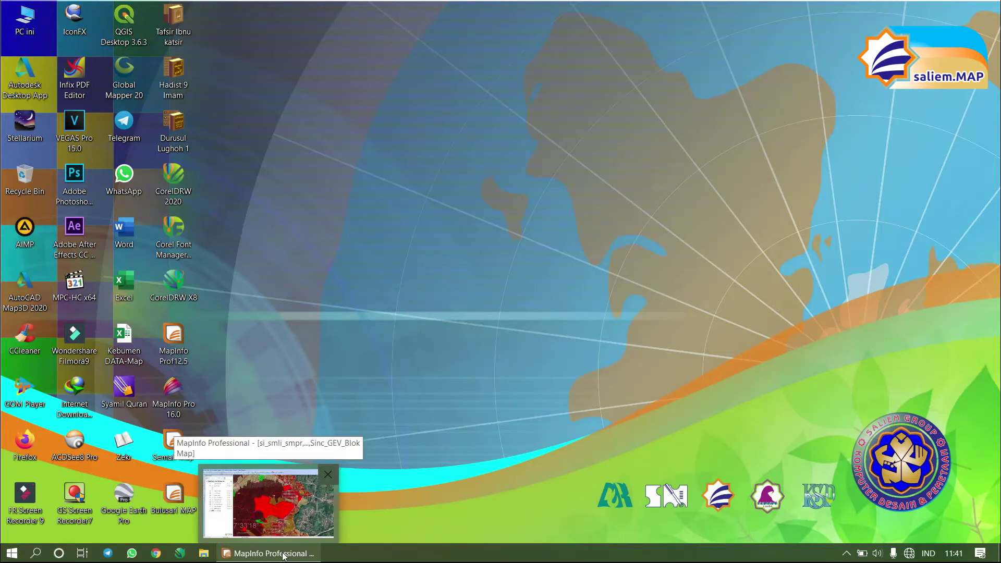
left_click(283, 554)
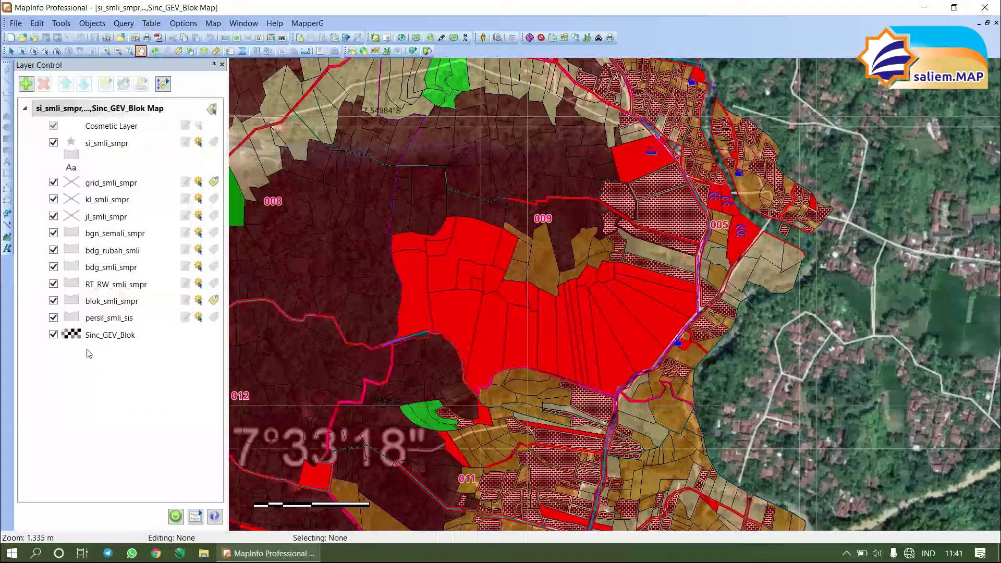
left_click(53, 142)
left_click(53, 182)
left_click(53, 199)
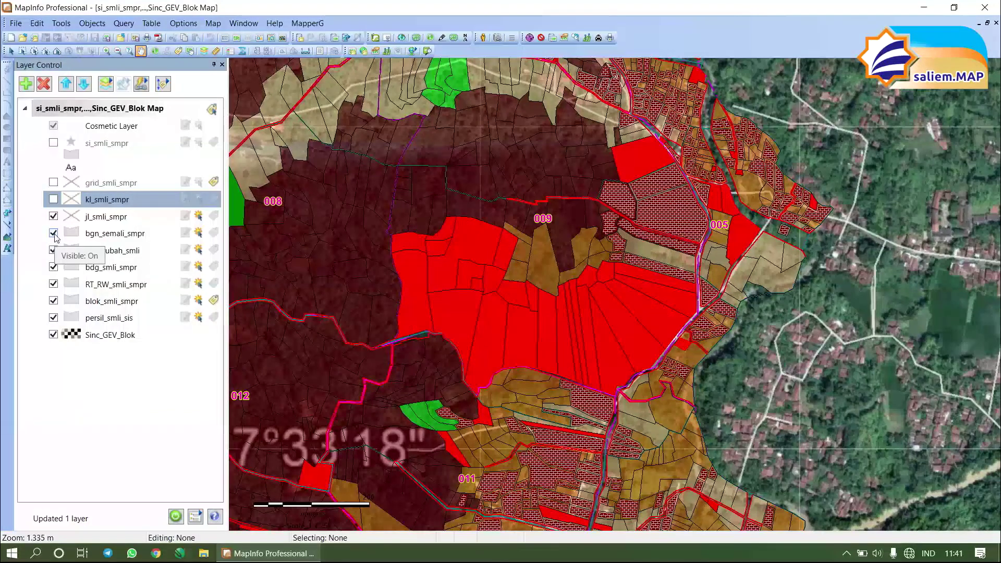
left_click(53, 233)
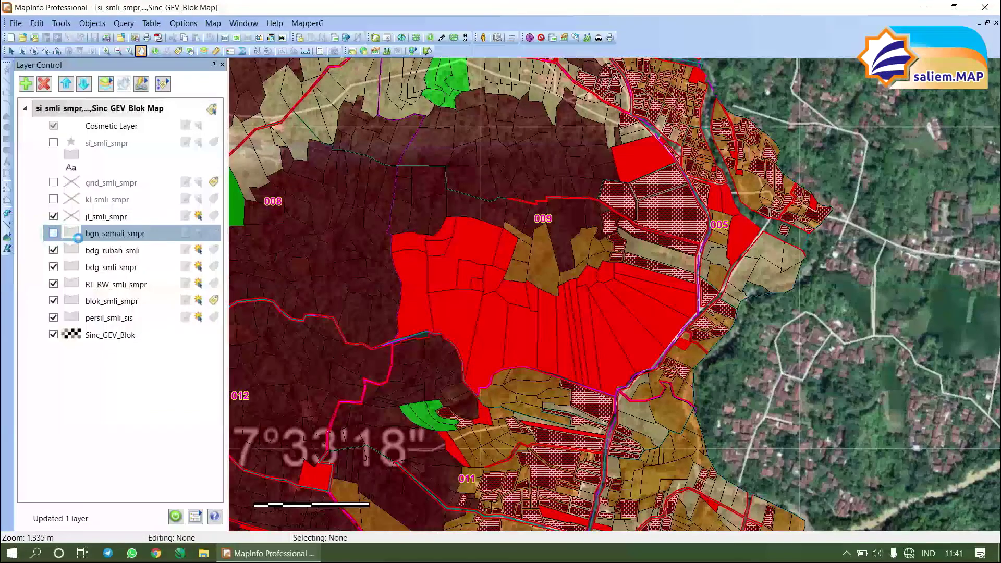
left_click(53, 251)
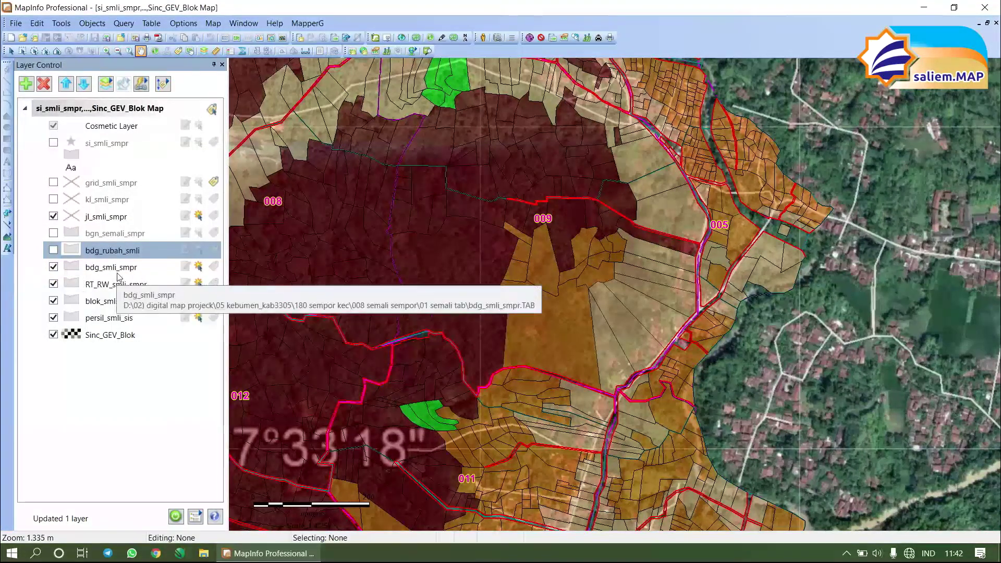
left_click(54, 284)
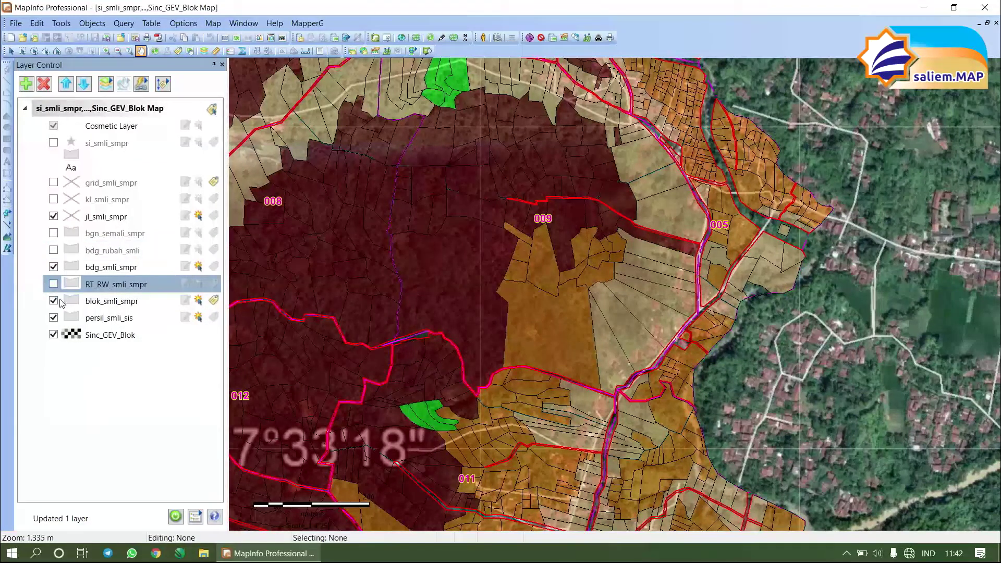
left_click(53, 300)
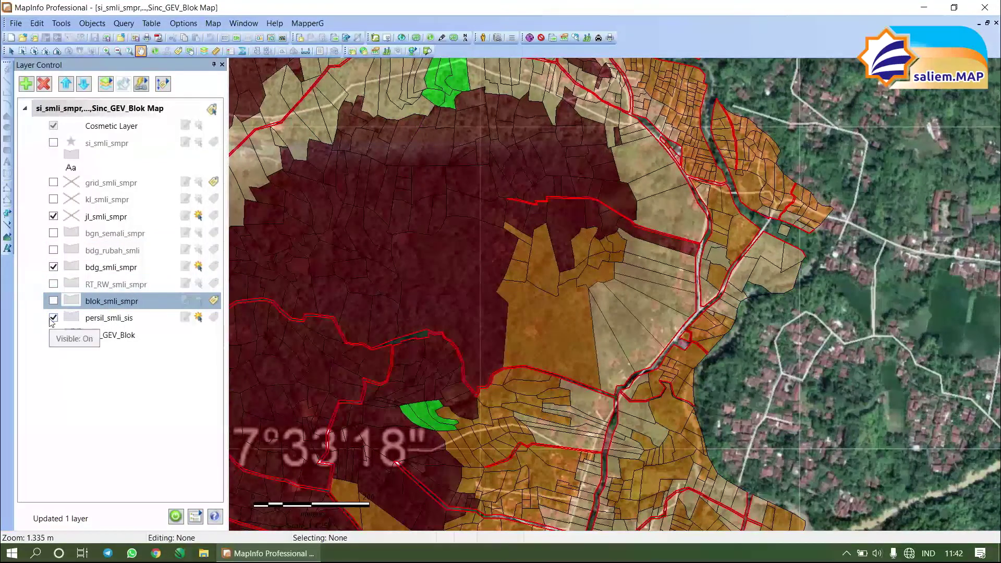
left_click(53, 317)
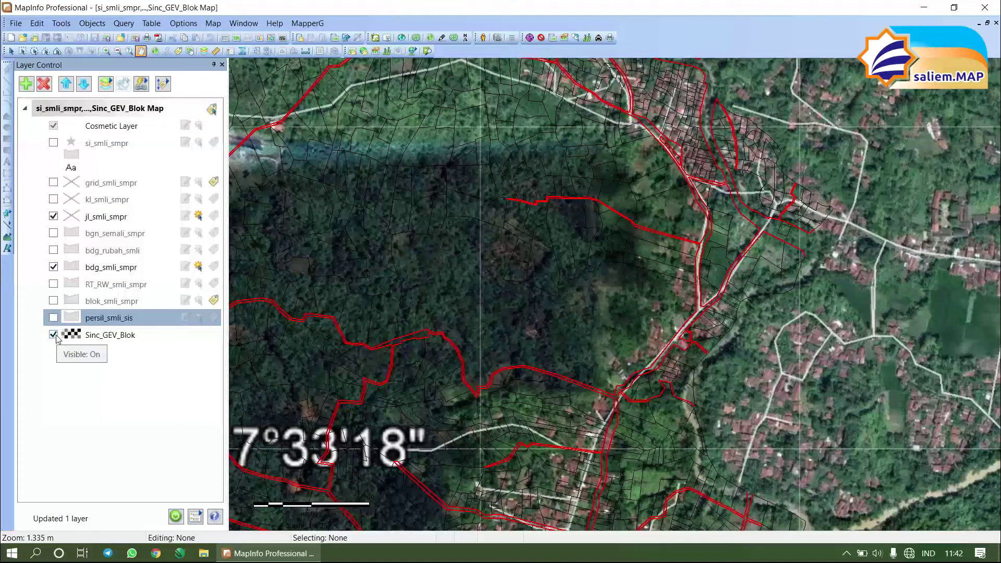
left_click(54, 335)
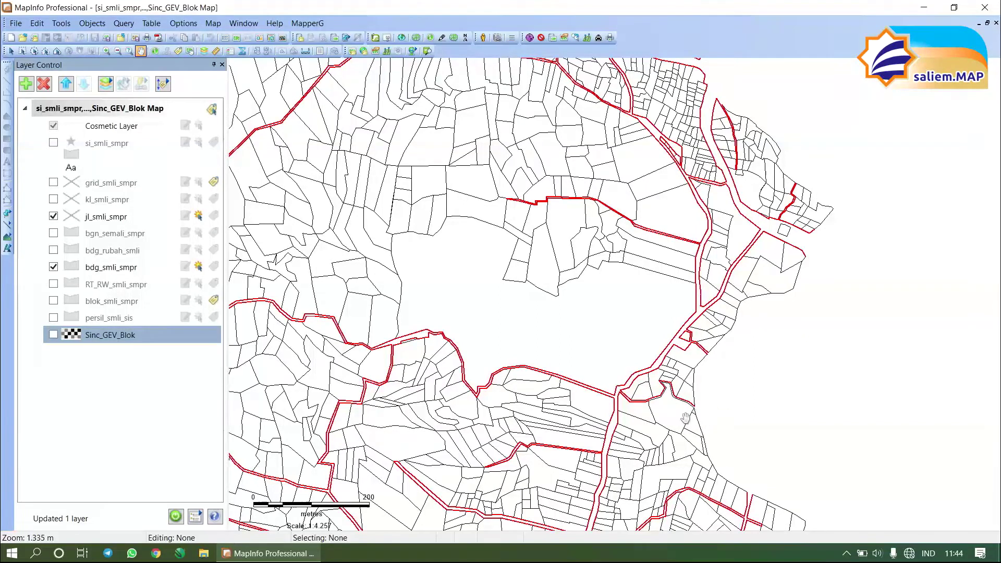
- Examine the road lines around the sharp bend south of the main road, with the bdg_smli_smpr parcel layer hidden and shown again
scroll(629, 403, "up", 1)
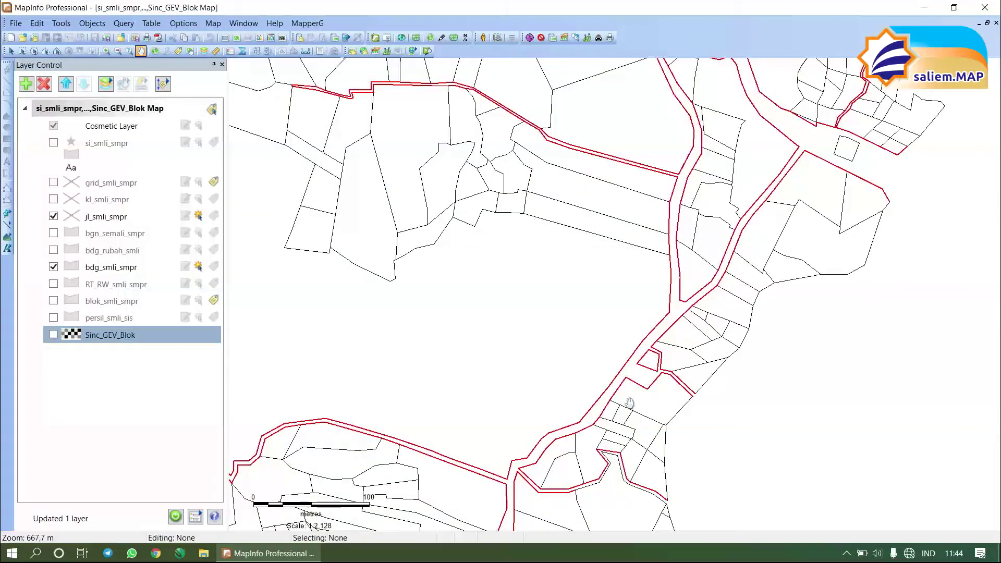
scroll(634, 434, "up", 1)
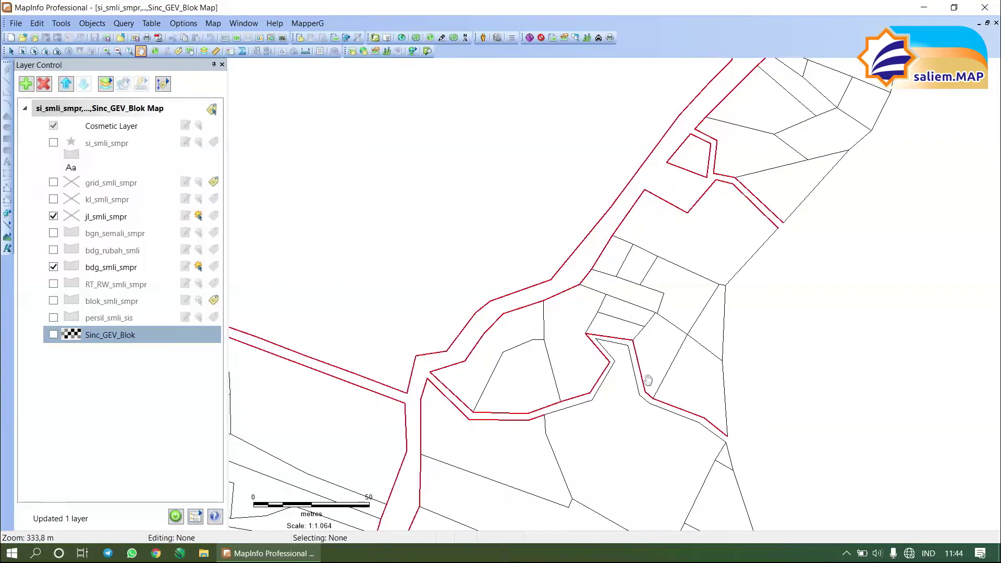
left_click_drag(648, 380, 649, 334)
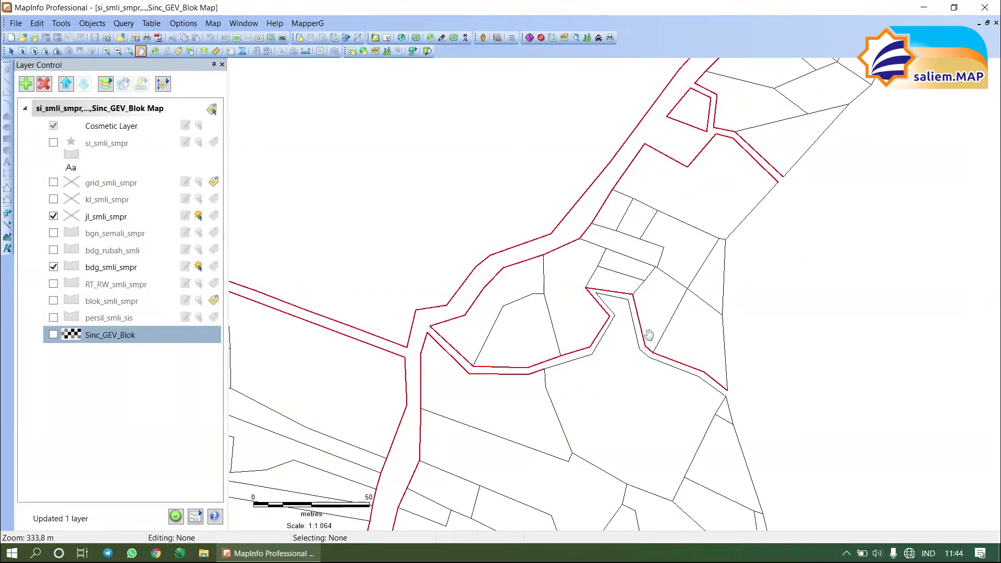
left_click_drag(695, 344, 577, 318)
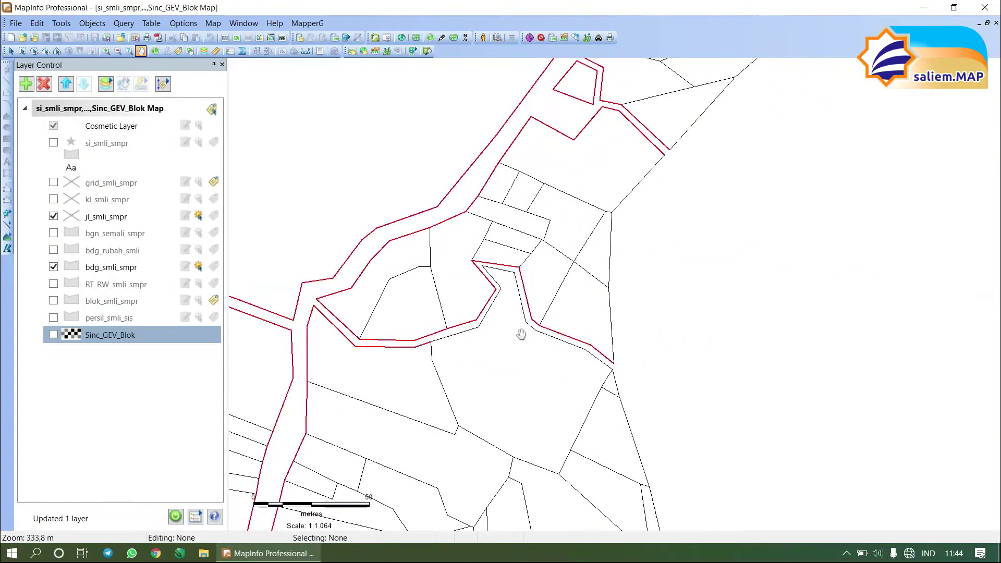
scroll(493, 344, "up", 1)
left_click_drag(436, 328, 523, 300)
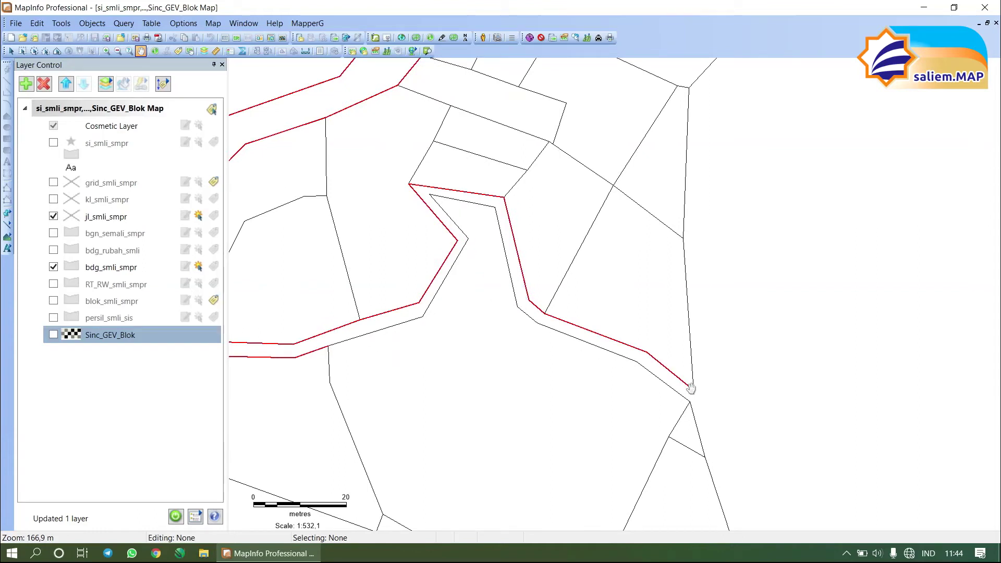
left_click(53, 267)
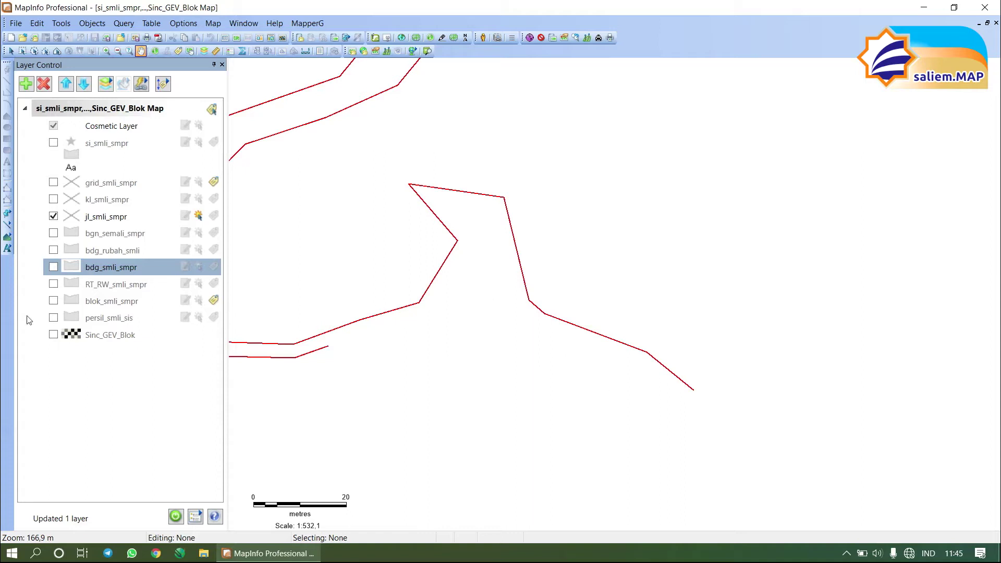
left_click(53, 268)
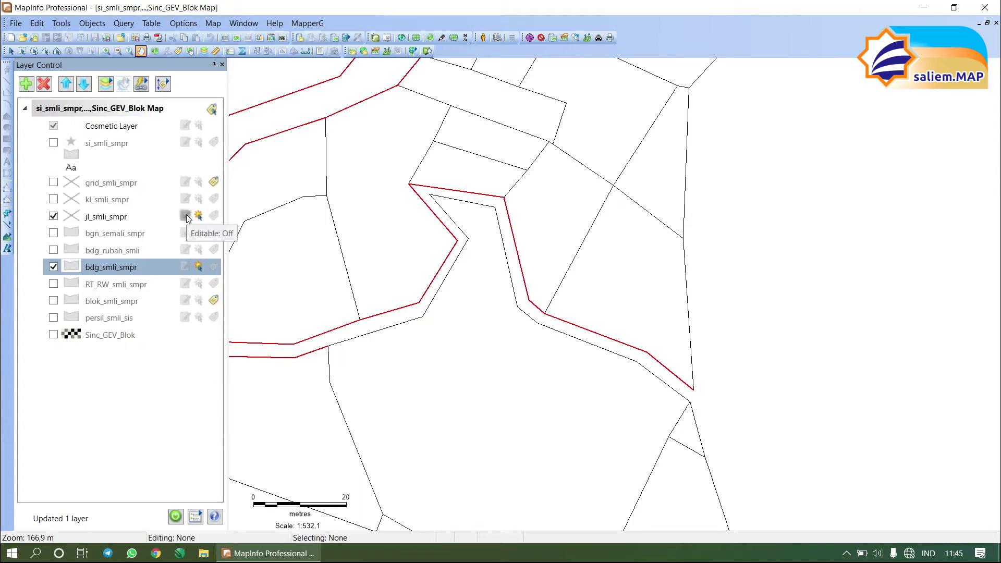
- Make the jl_smli_smpr layer editable and turn on snapping for the map
left_click(107, 218)
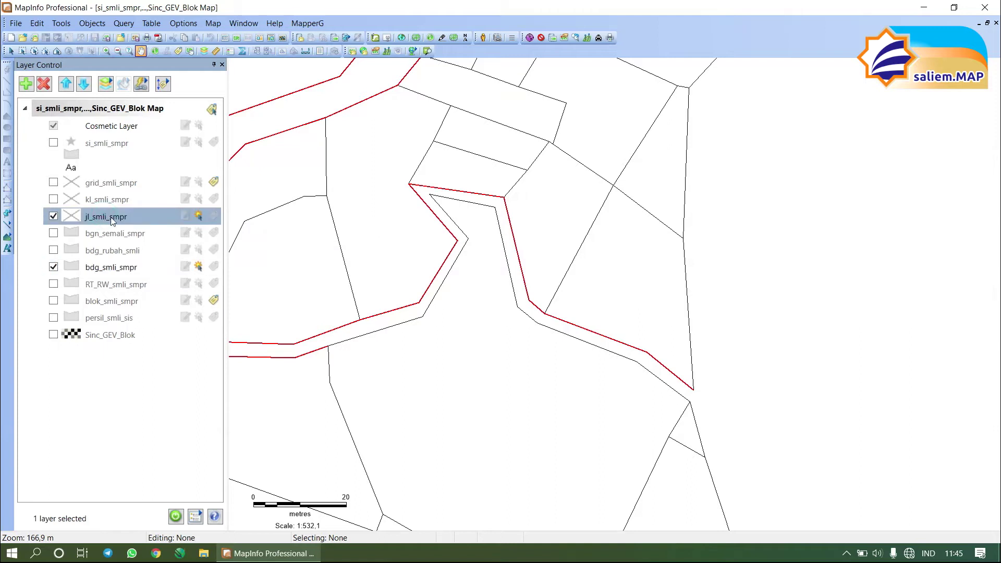
left_click(186, 217)
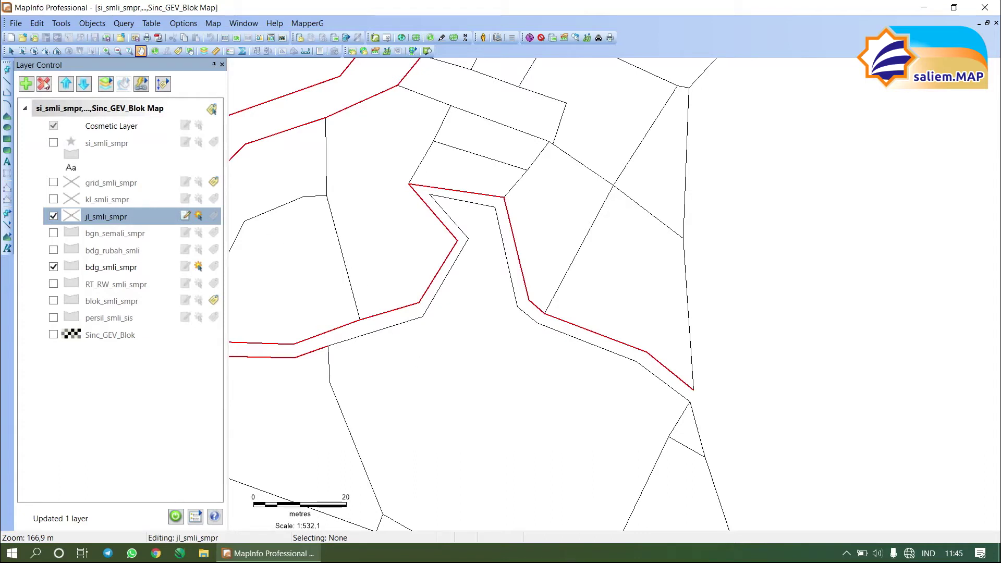
left_click(11, 51)
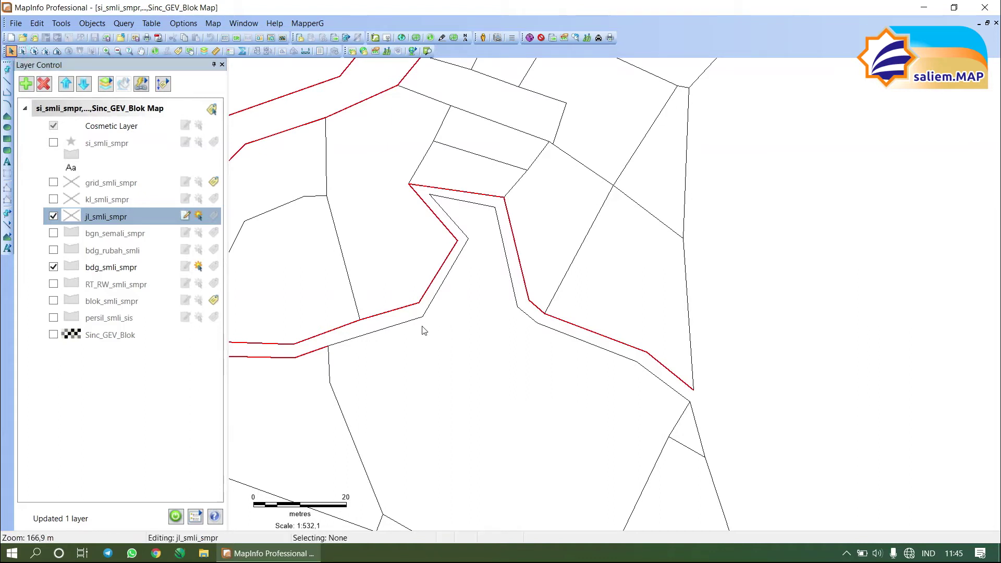
key("s")
key("s")
key("s")
left_click(464, 313)
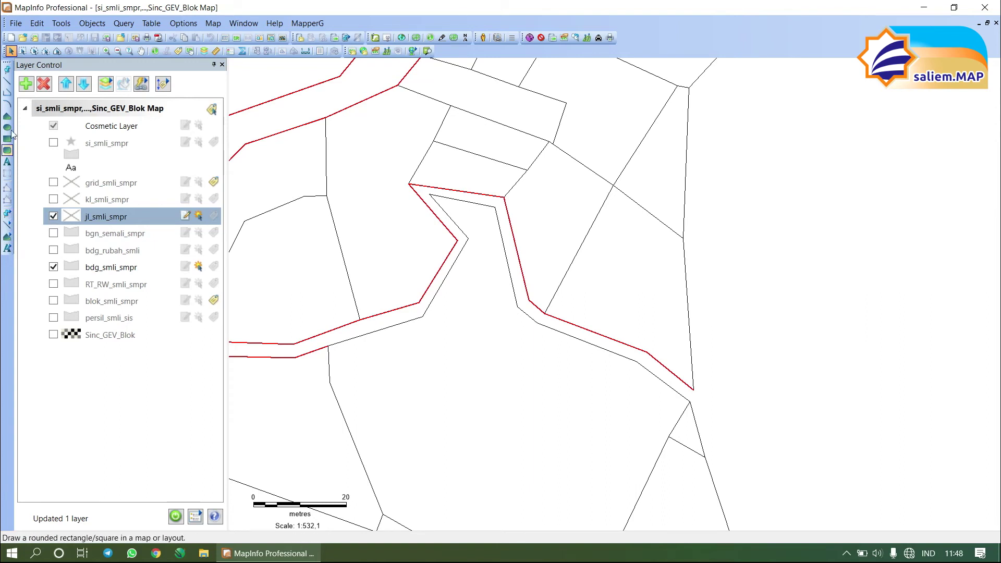
- Set the line style for new road lines to a solid pattern in red with a width of 2 pixels
left_click(8, 226)
left_click_drag(560, 177, 551, 366)
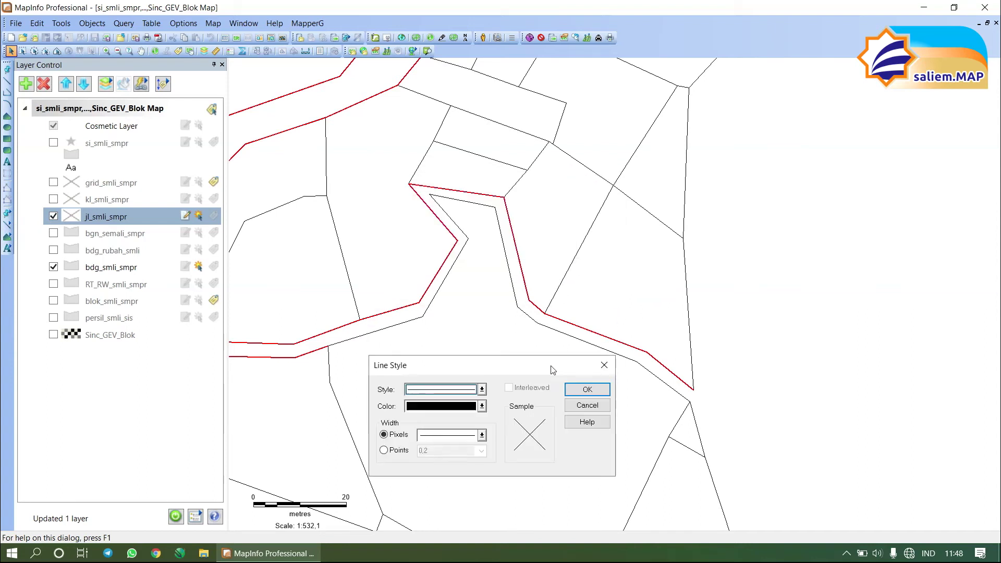
left_click_drag(433, 370, 426, 356)
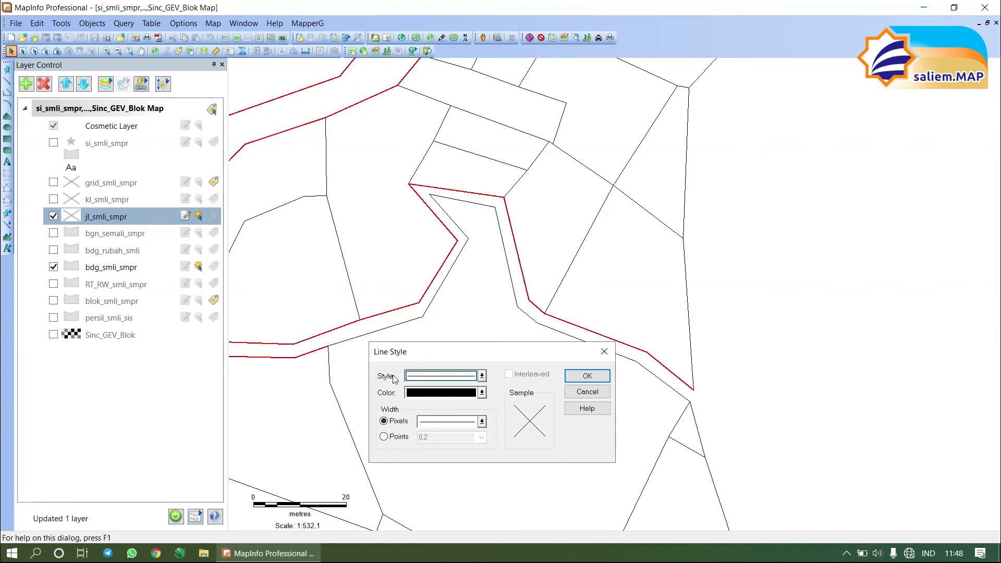
left_click_drag(404, 357, 403, 351)
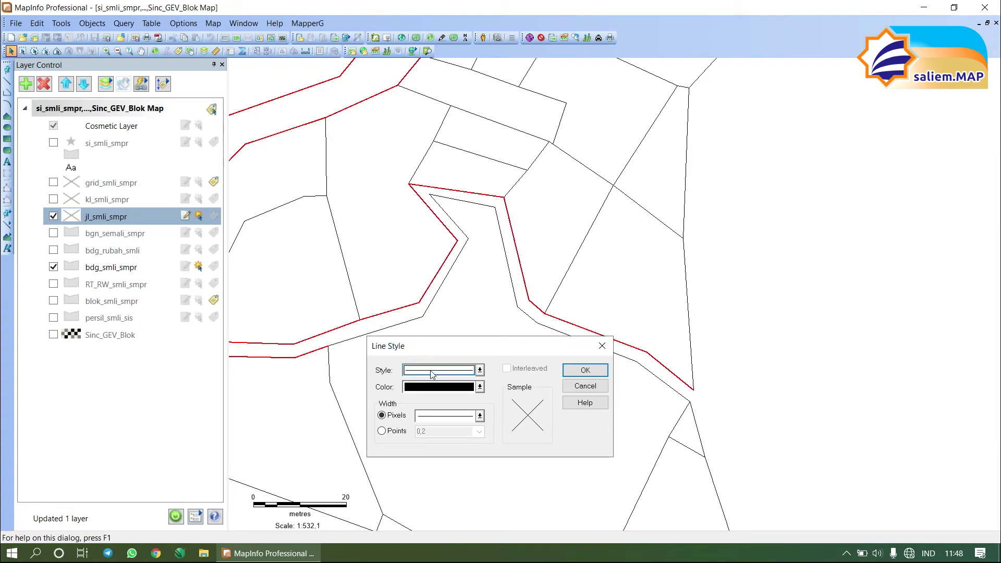
left_click(480, 370)
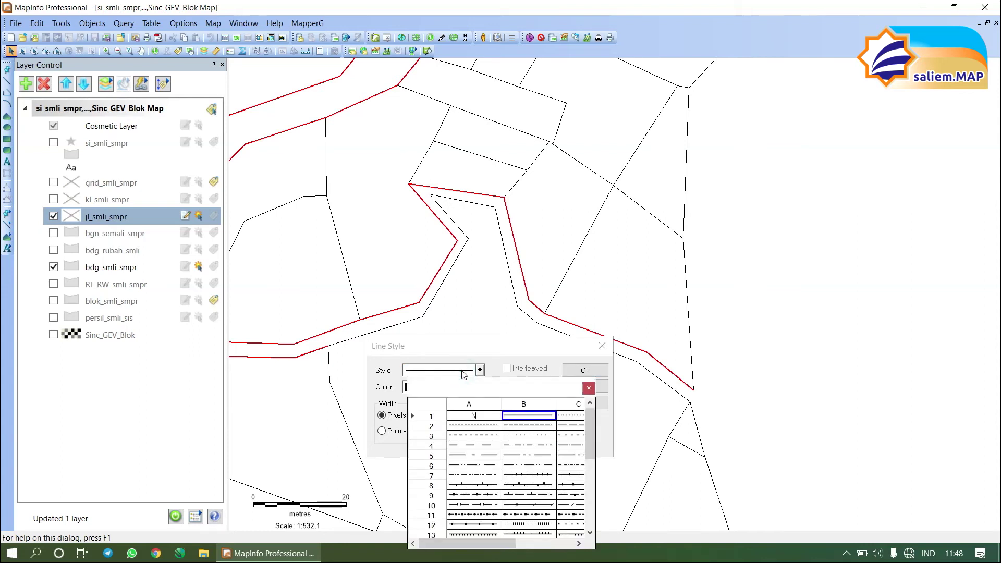
left_click(518, 418)
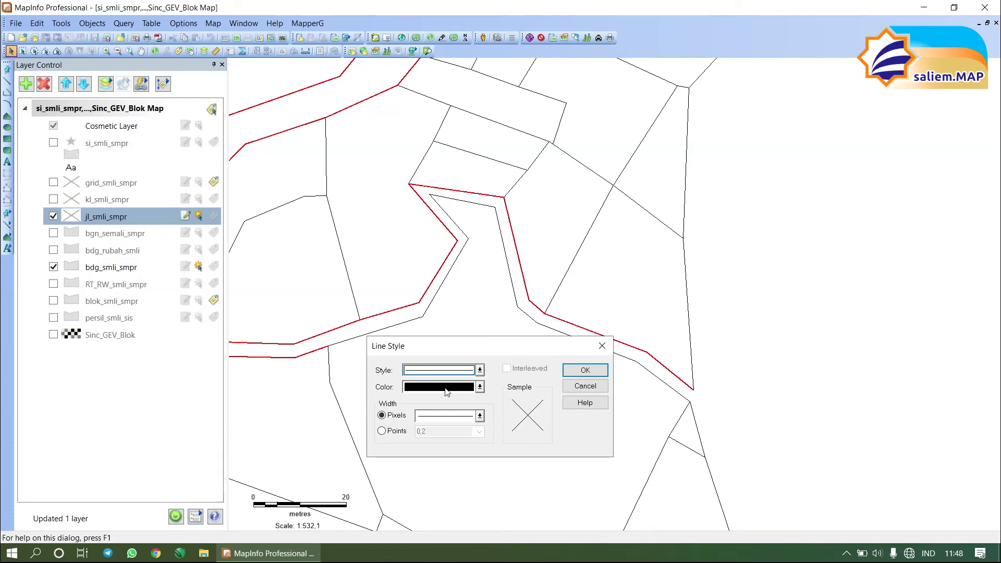
left_click(447, 393)
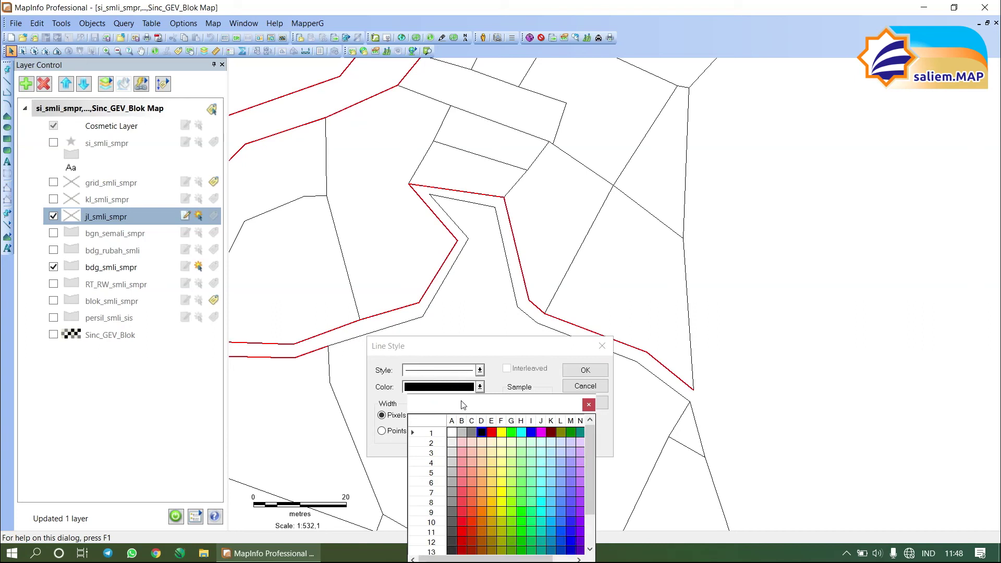
left_click(492, 433)
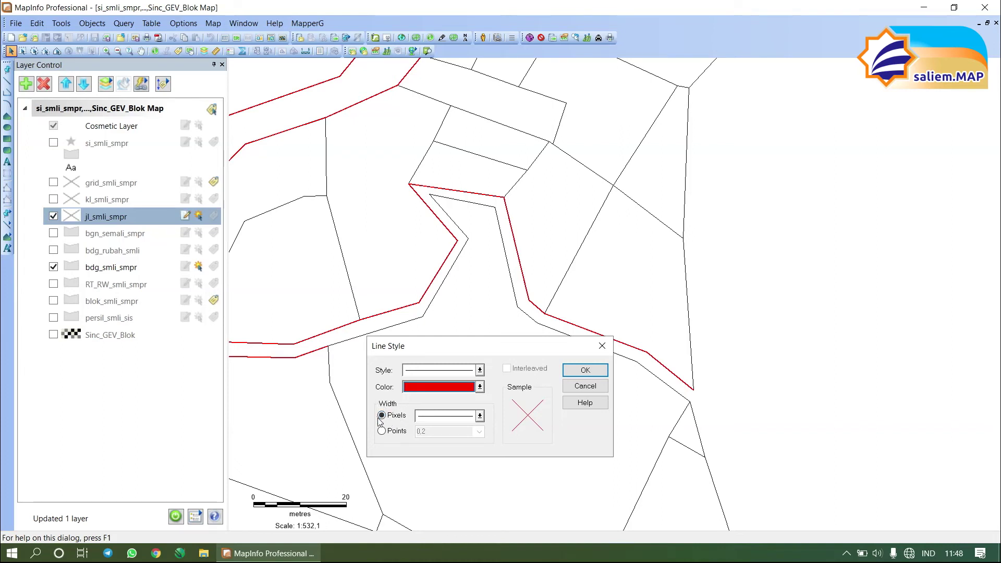
left_click(443, 415)
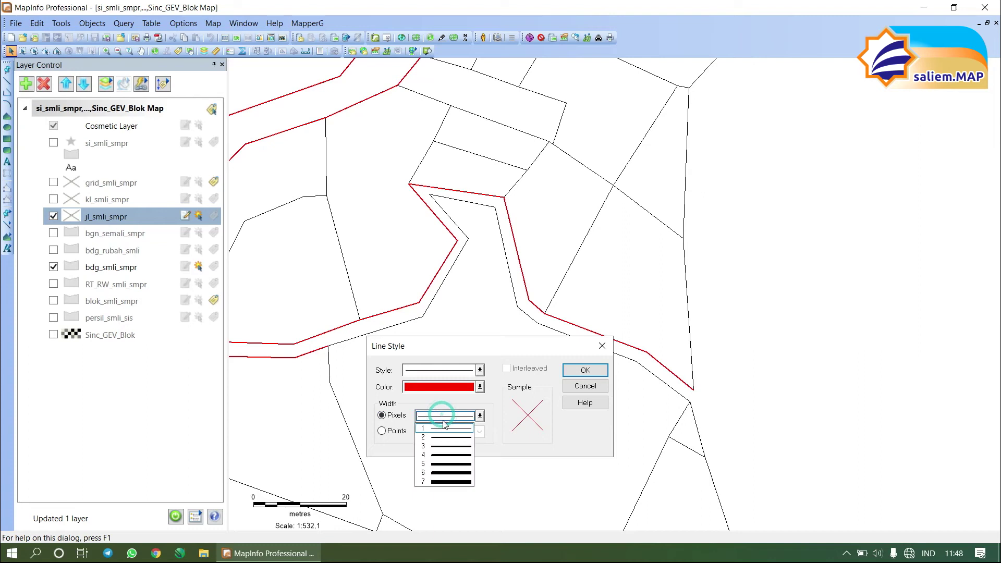
left_click(448, 438)
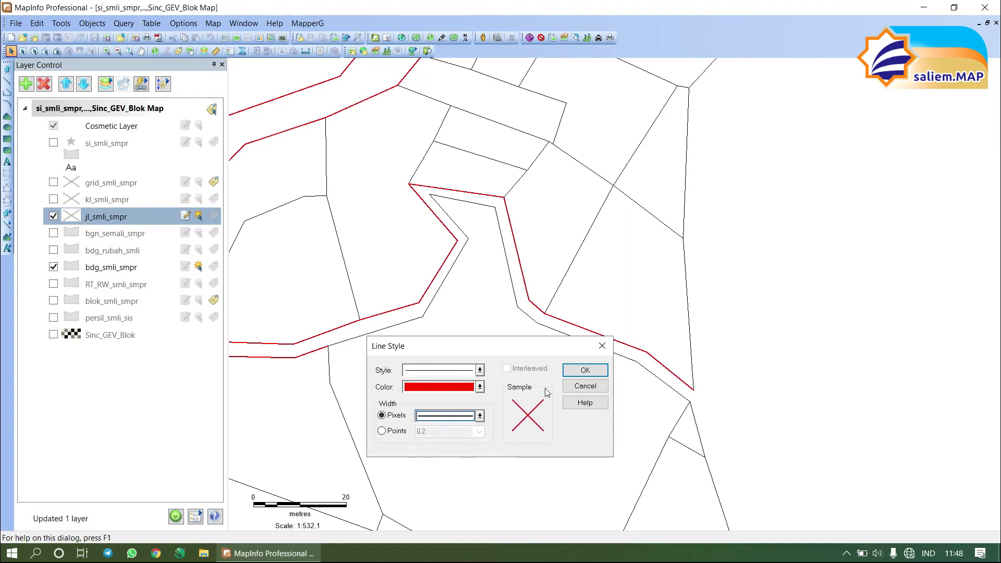
left_click(585, 370)
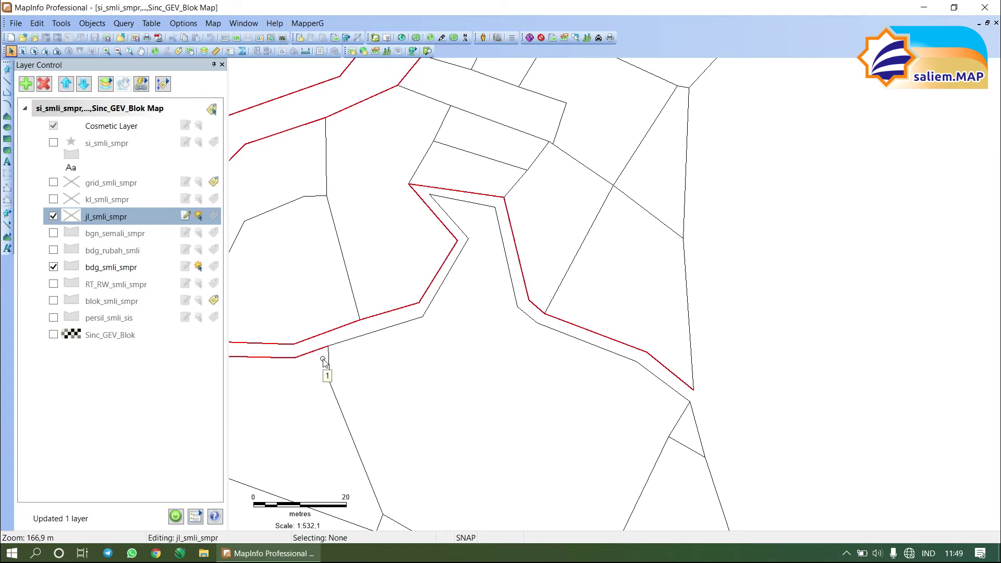
- Trace the missing southern road edge around the sharp bend with an eight-segment polyline about 133 m long, snapped to the parcel boundary corners
left_click(7, 94)
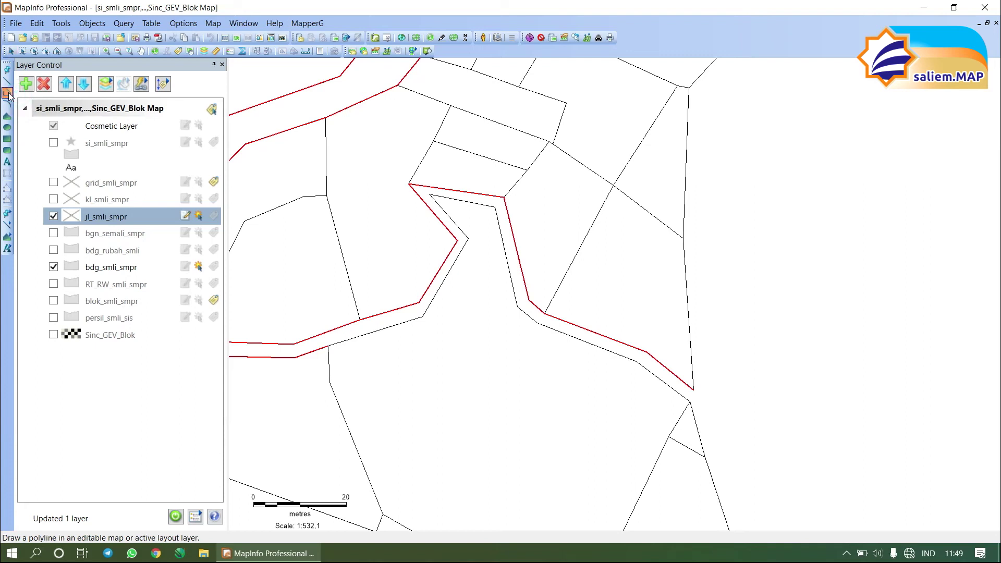
left_click(328, 345)
left_click(423, 316)
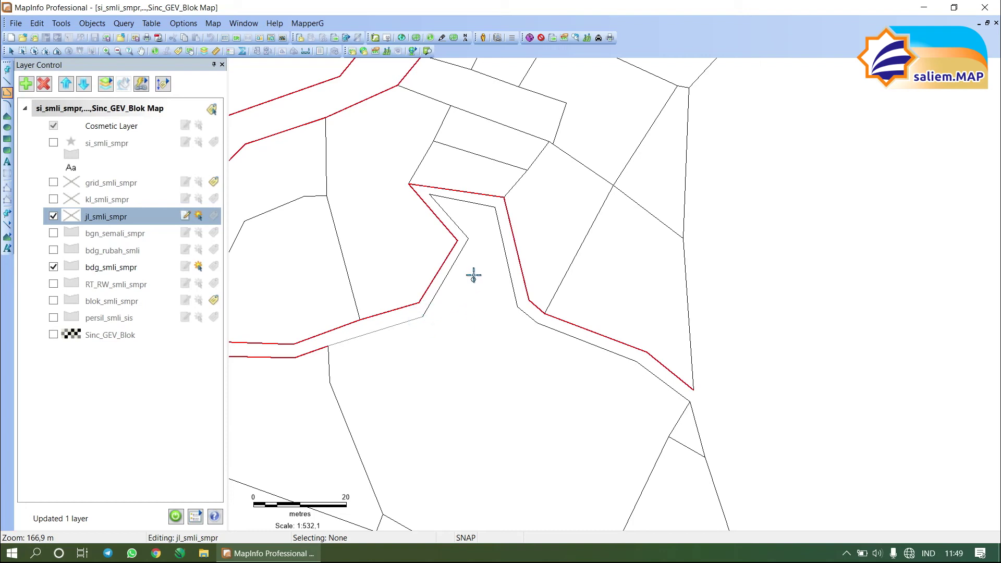
left_click(467, 240)
left_click(428, 195)
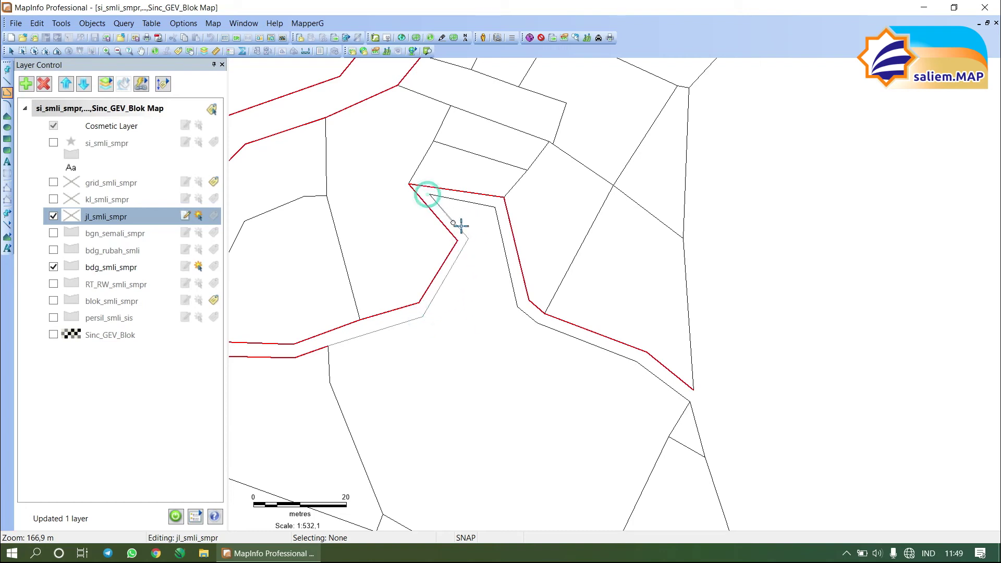
left_click(495, 207)
left_click(518, 306)
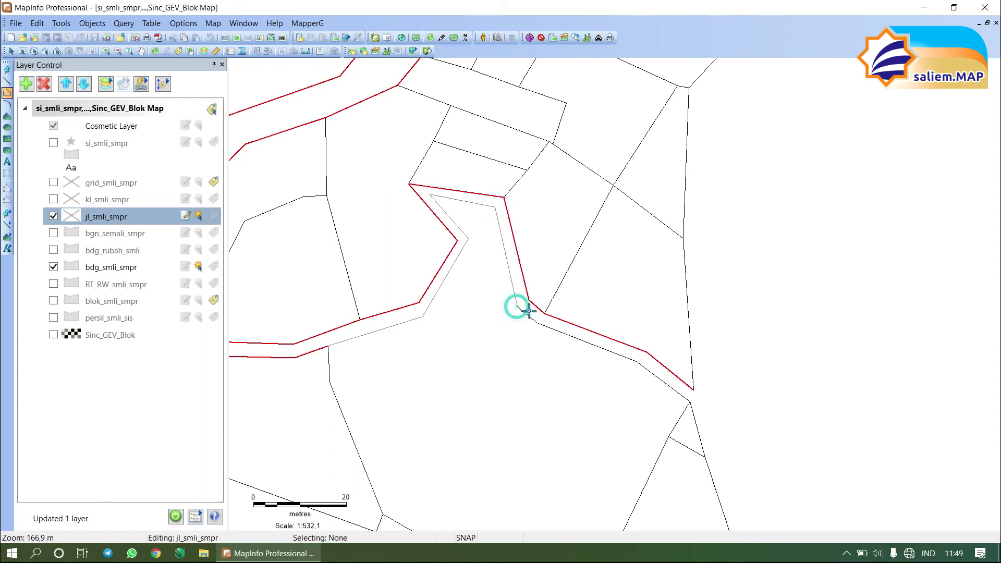
left_click(536, 323)
left_click(637, 361)
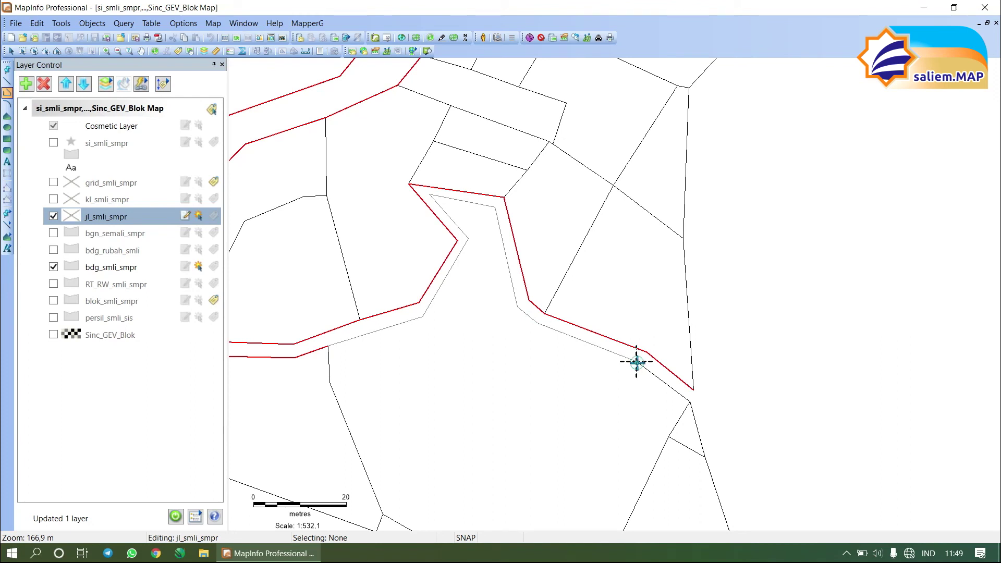
double_click(690, 401)
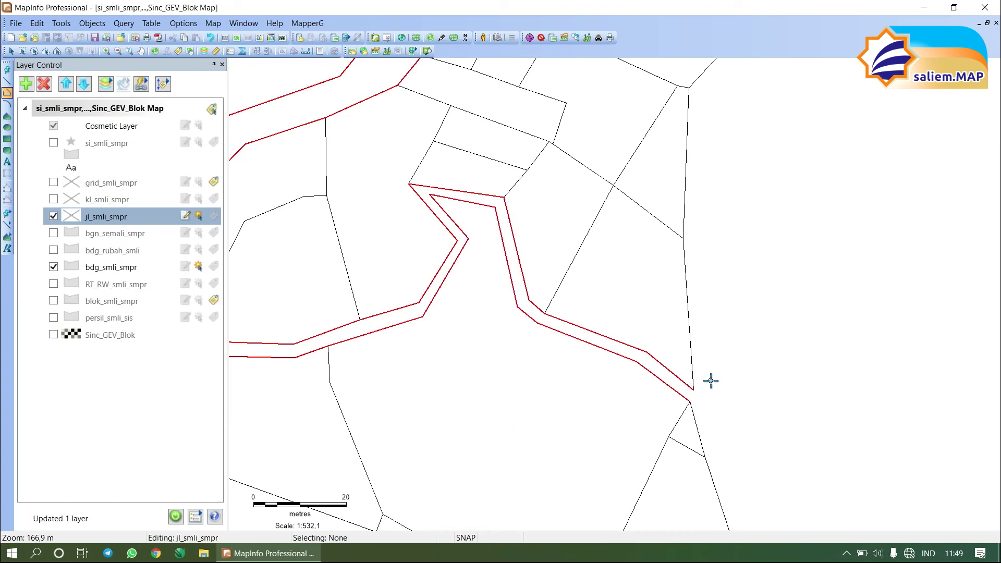
- Select the newly drawn road-edge polyline and inspect its object information, keeping the information window clear of the line
left_click(11, 51)
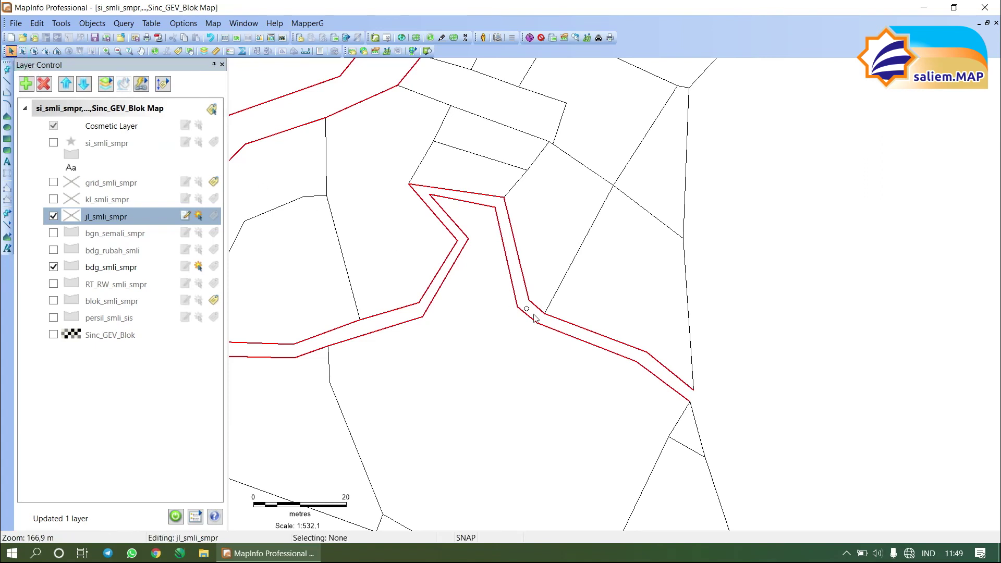
left_click(594, 346)
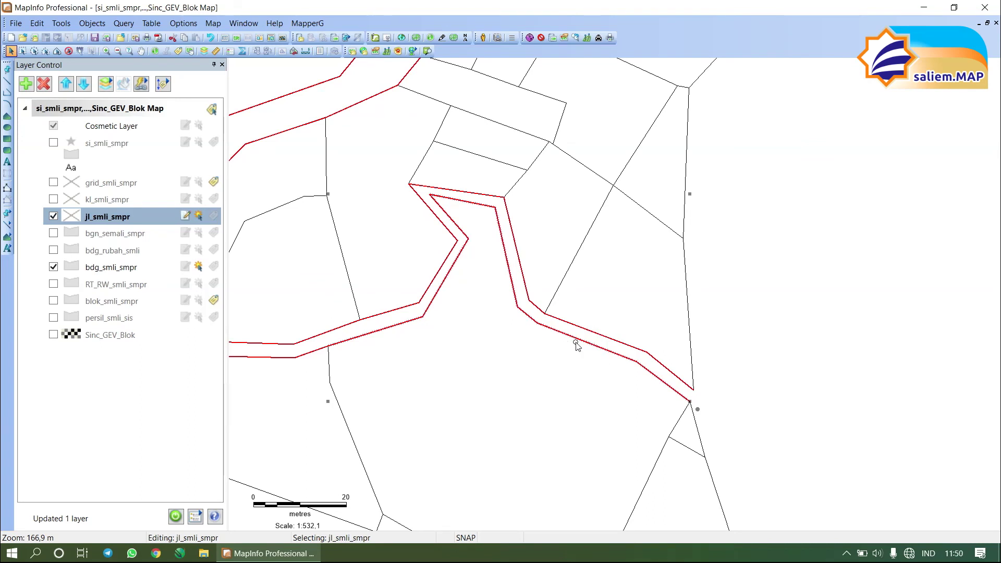
right_click(579, 342)
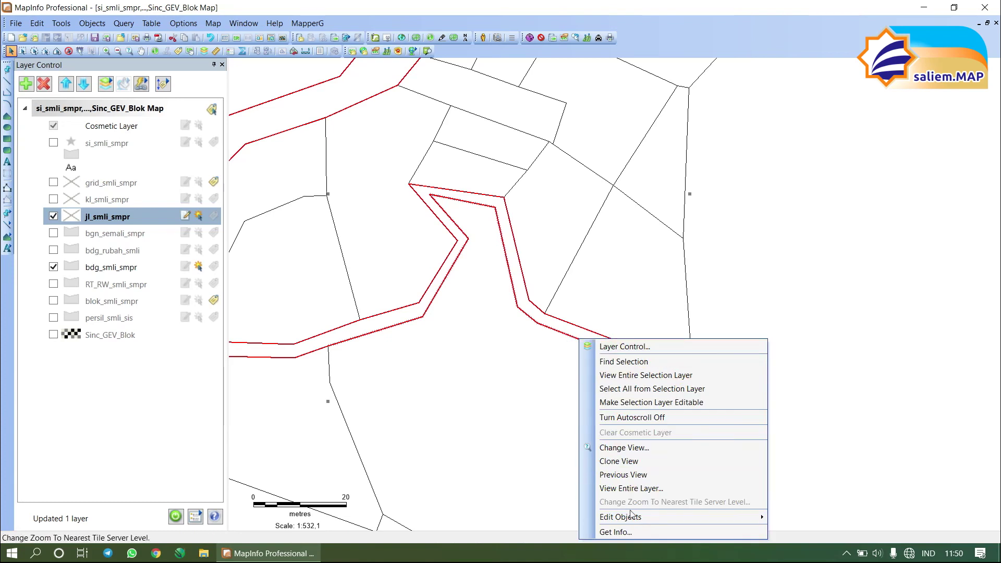
left_click(631, 533)
left_click_drag(459, 159, 700, 164)
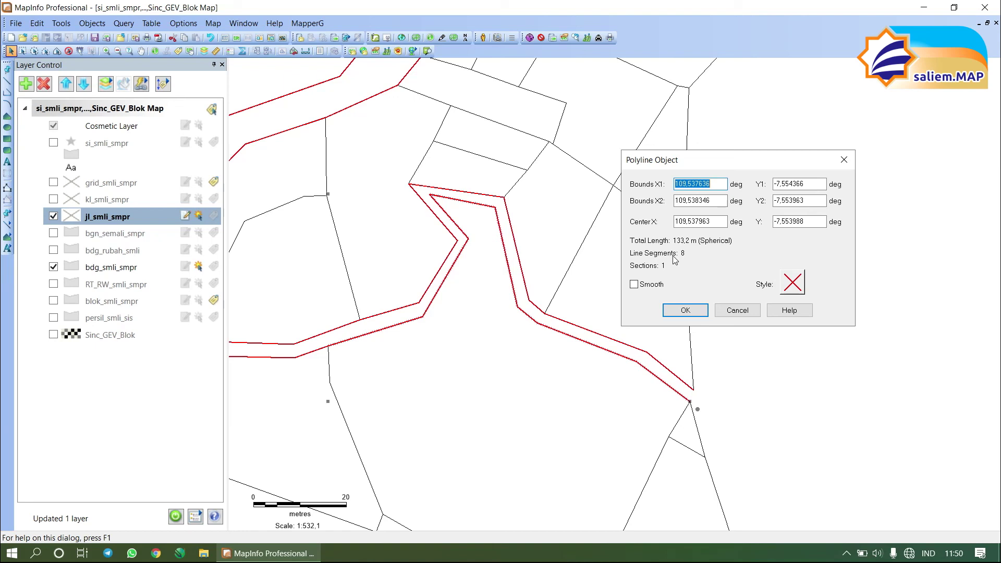
mouse_move(726, 165)
left_mouse_down()
mouse_move(749, 165)
mouse_move(671, 274)
mouse_move(495, 367)
mouse_move(460, 367)
mouse_move(474, 370)
left_mouse_up()
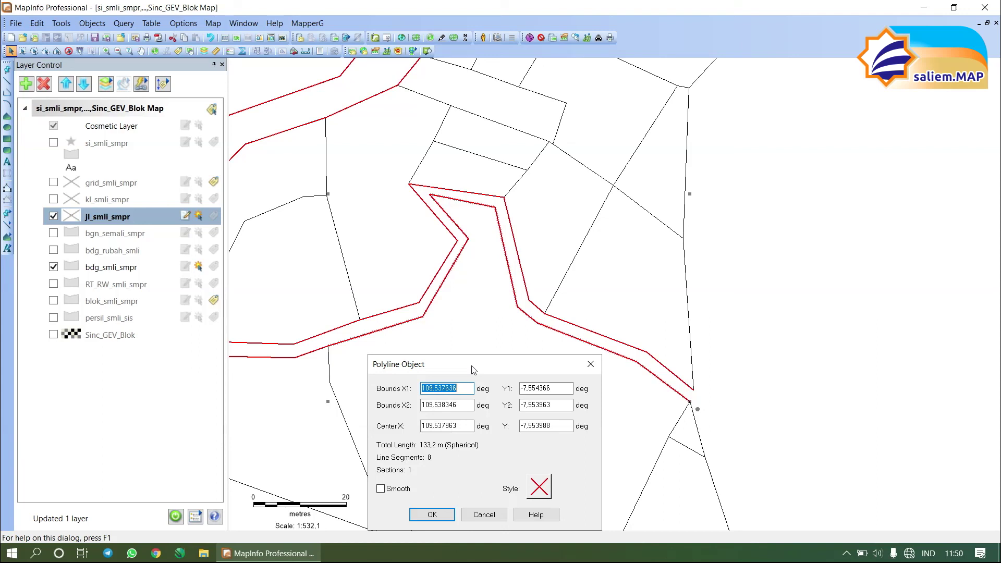
left_click_drag(472, 366, 463, 364)
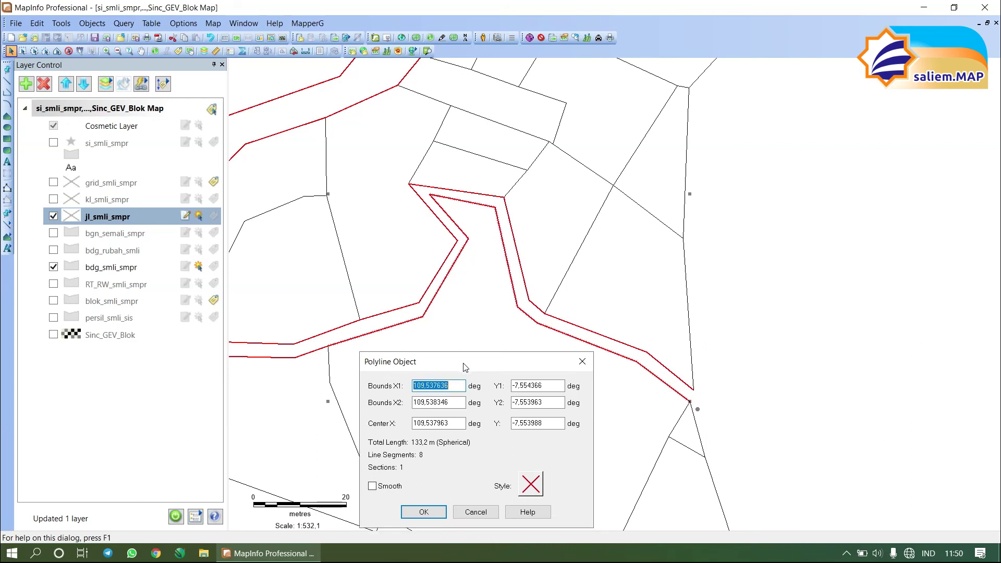